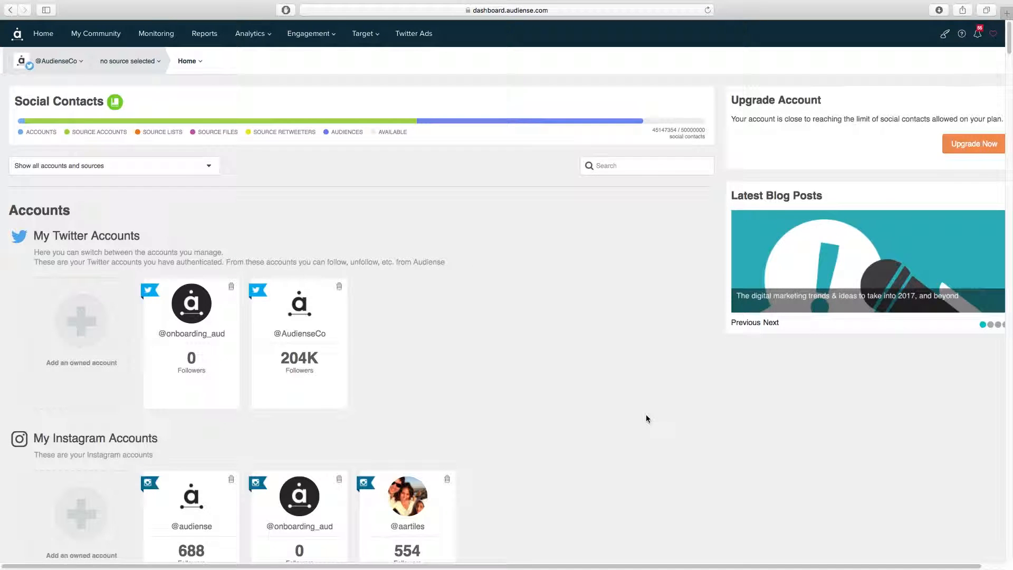
- Look through the owned accounts, third-party accounts and Twitter Audiences on the home dashboard
scroll(643, 409, down, 20)
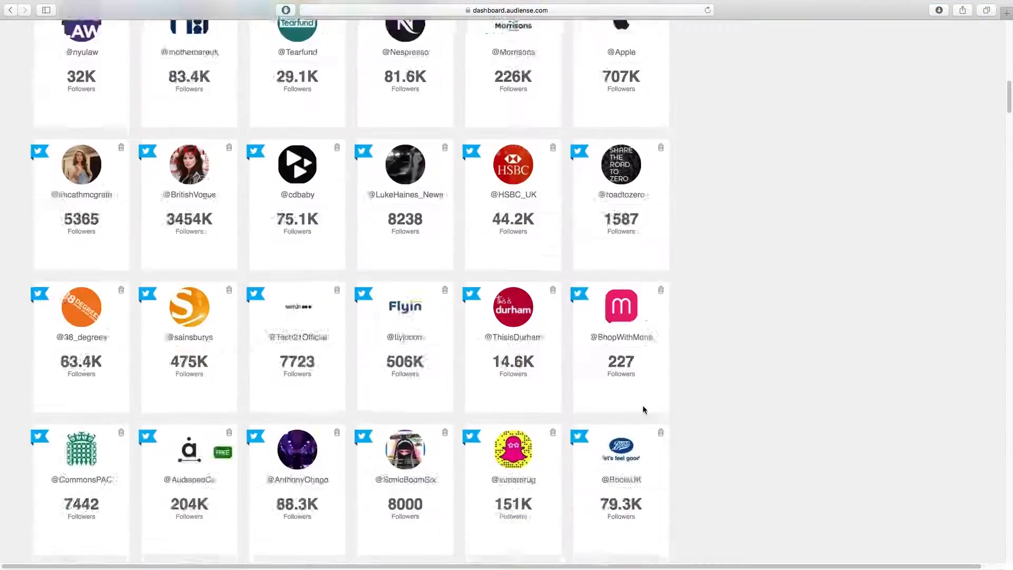
scroll(643, 408, down, 20)
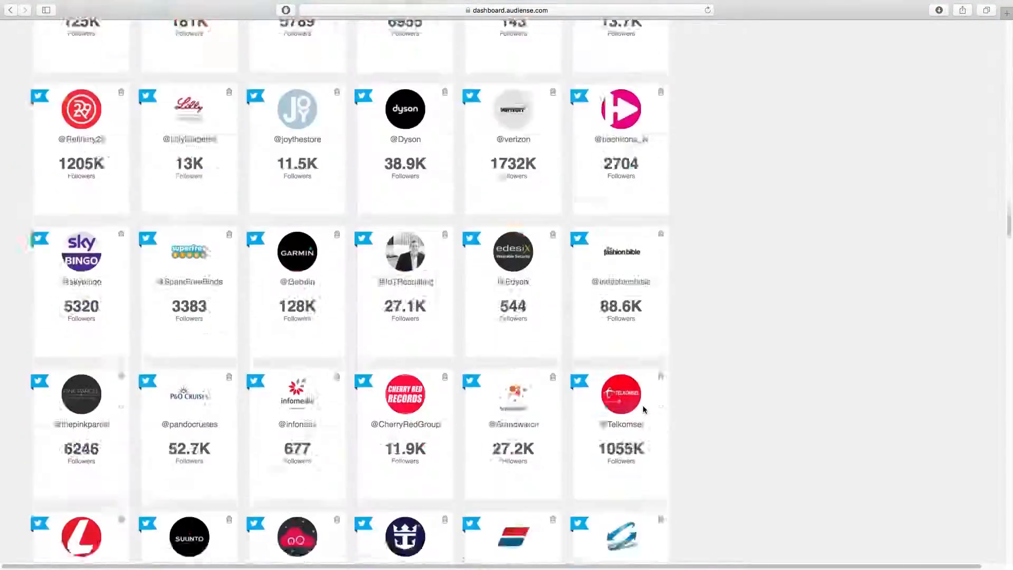
scroll(642, 410, down, 20)
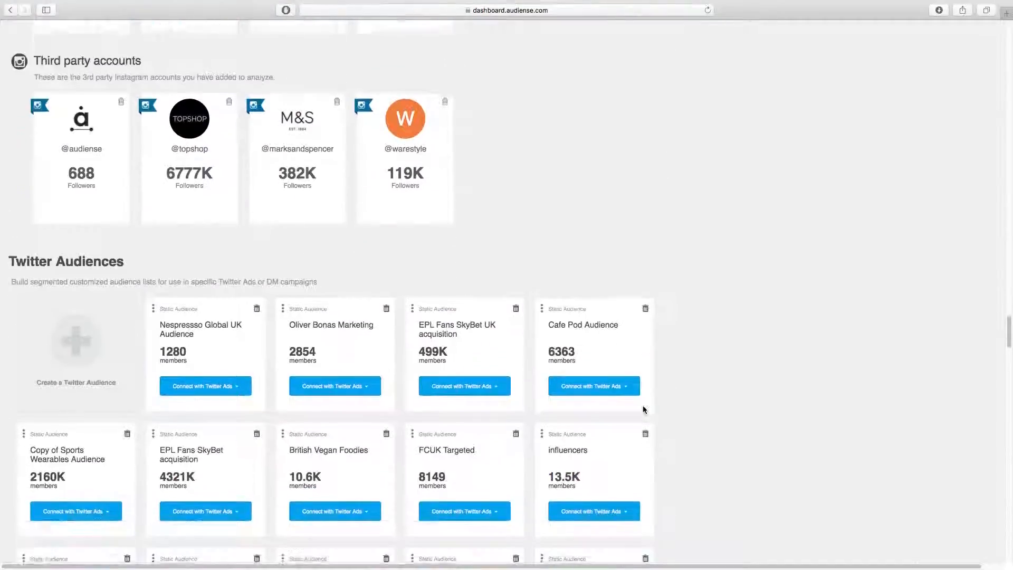
scroll(642, 409, down, 3)
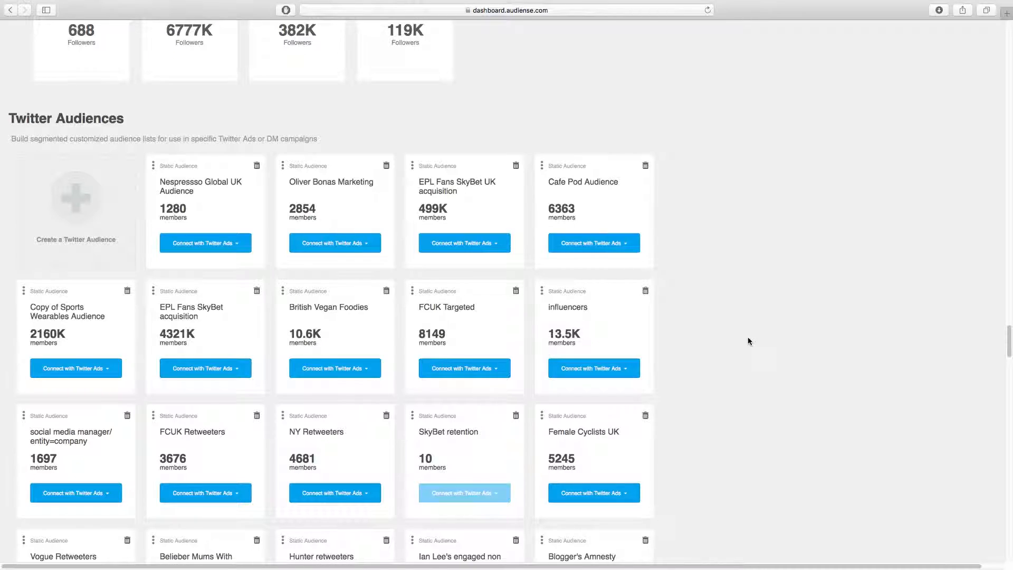
scroll(749, 348, up, 15)
scroll(753, 369, up, 15)
scroll(753, 369, down, 2)
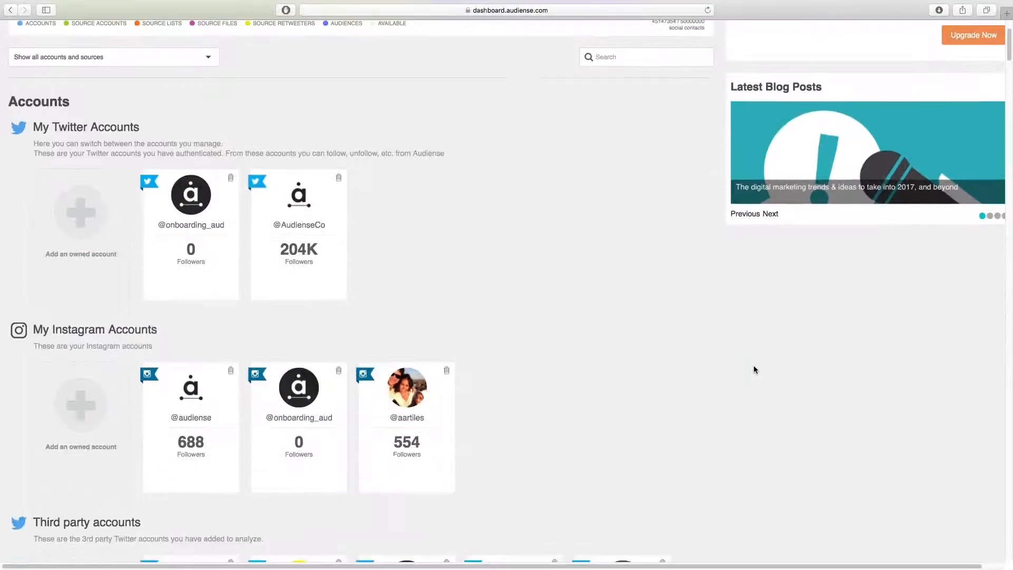
scroll(754, 369, down, 8)
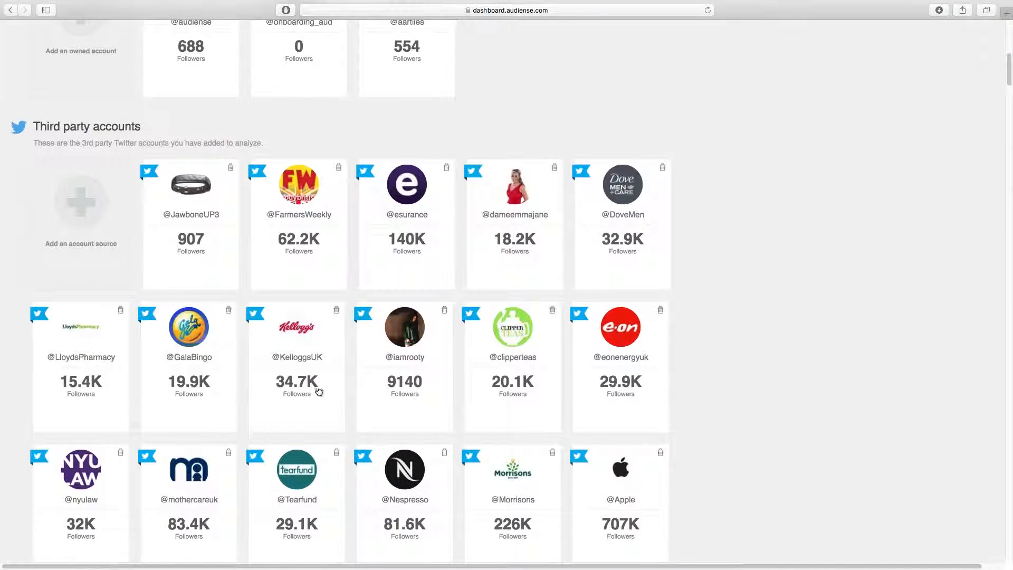
click(305, 383)
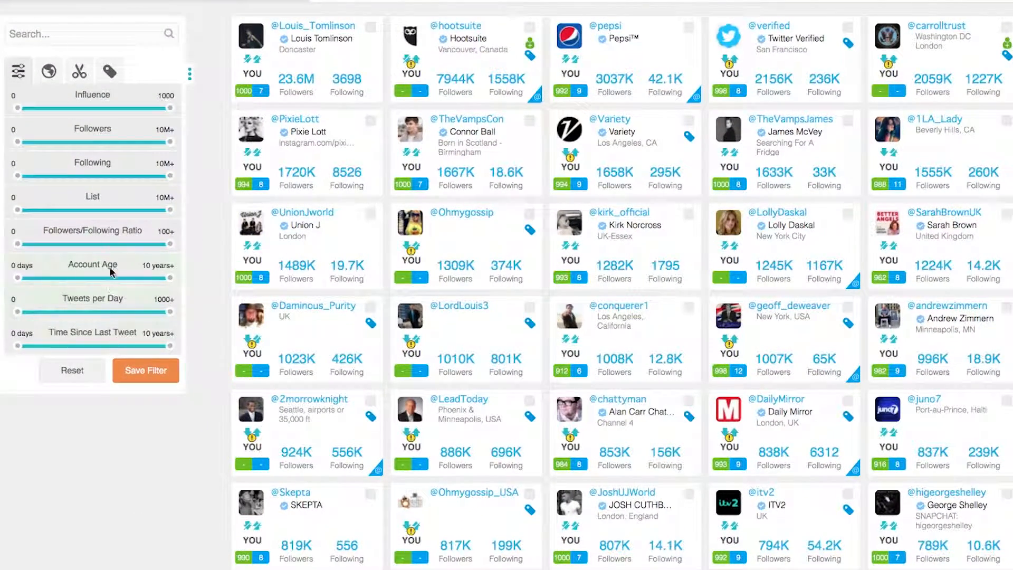
drag(17, 143, 127, 148)
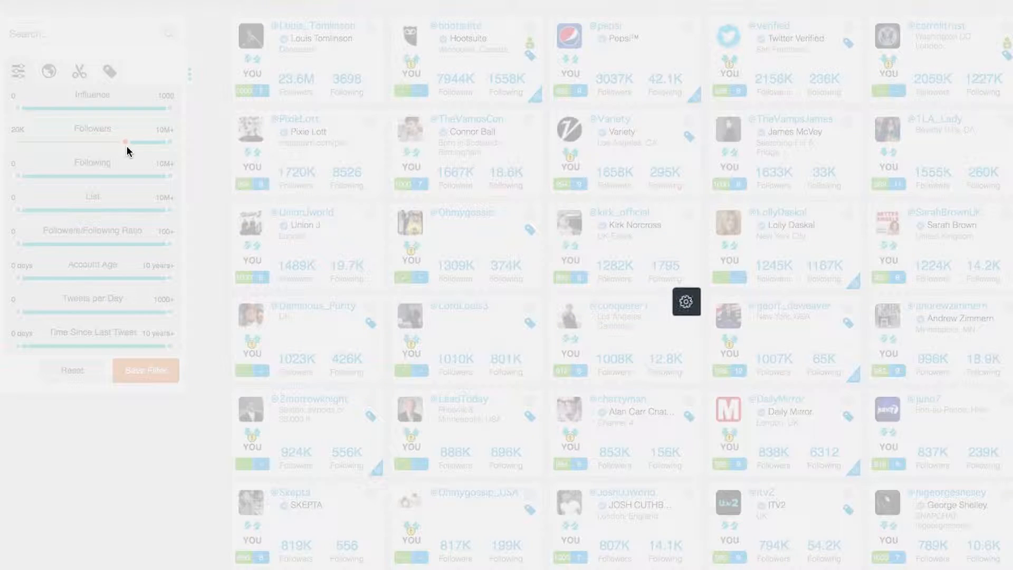
- Examine the profile filters such as time zone, language and gender, and the all-criteria options for the filtered followers
click(53, 73)
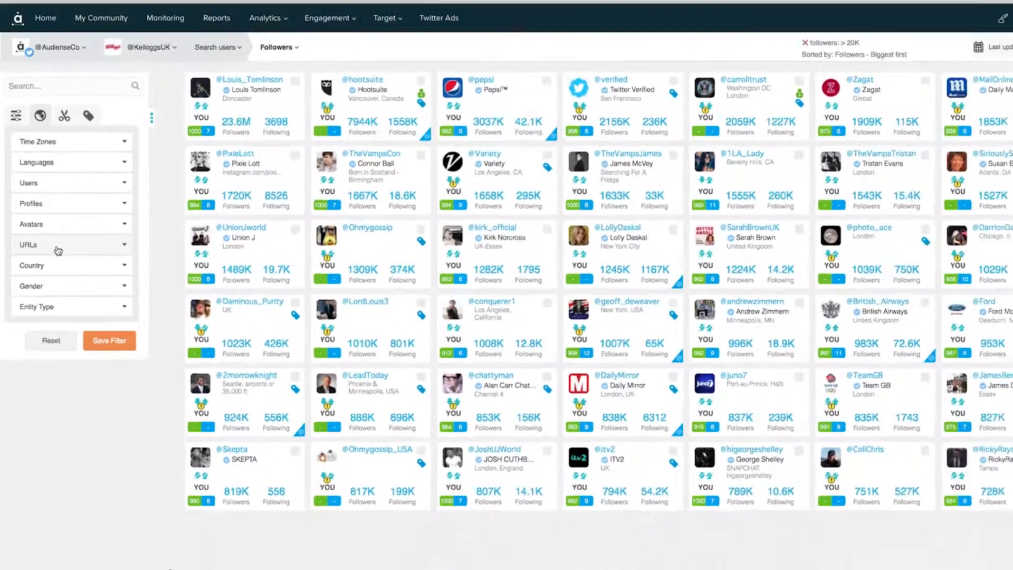
scroll(70, 451, down, 1)
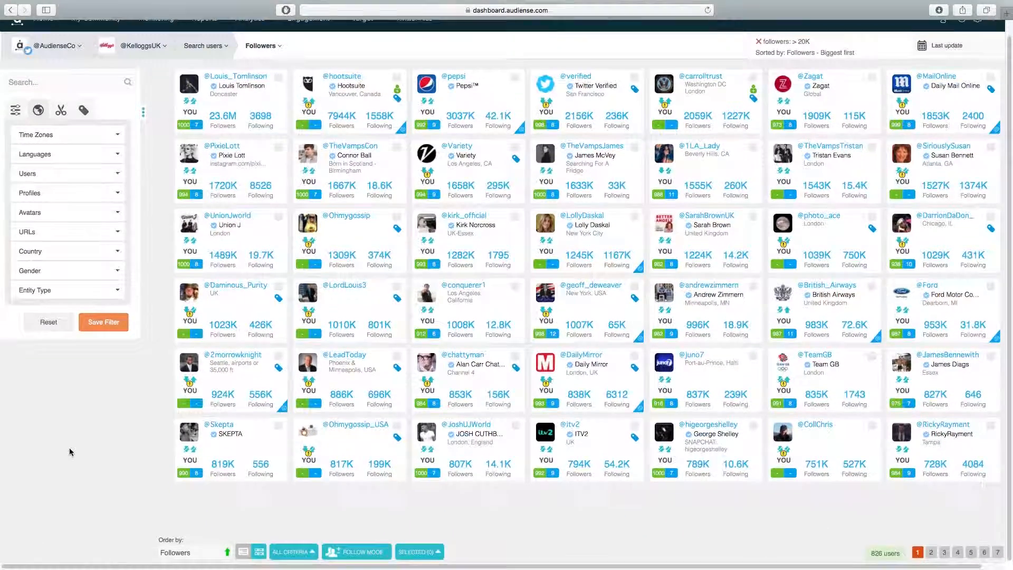
click(305, 554)
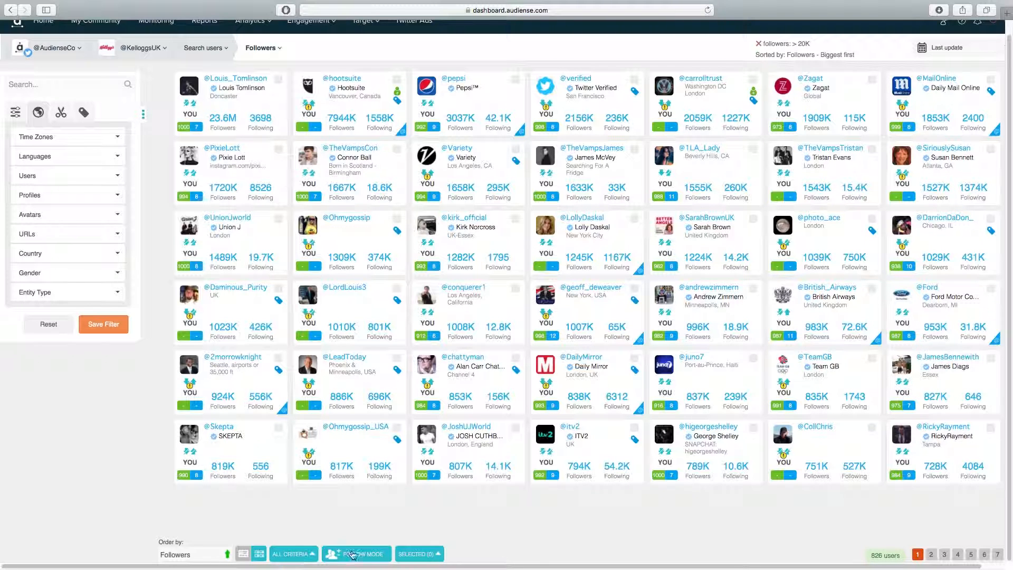
- Select four follower cards in the results grid and open the actions for the selected users
click(397, 427)
click(397, 358)
click(515, 358)
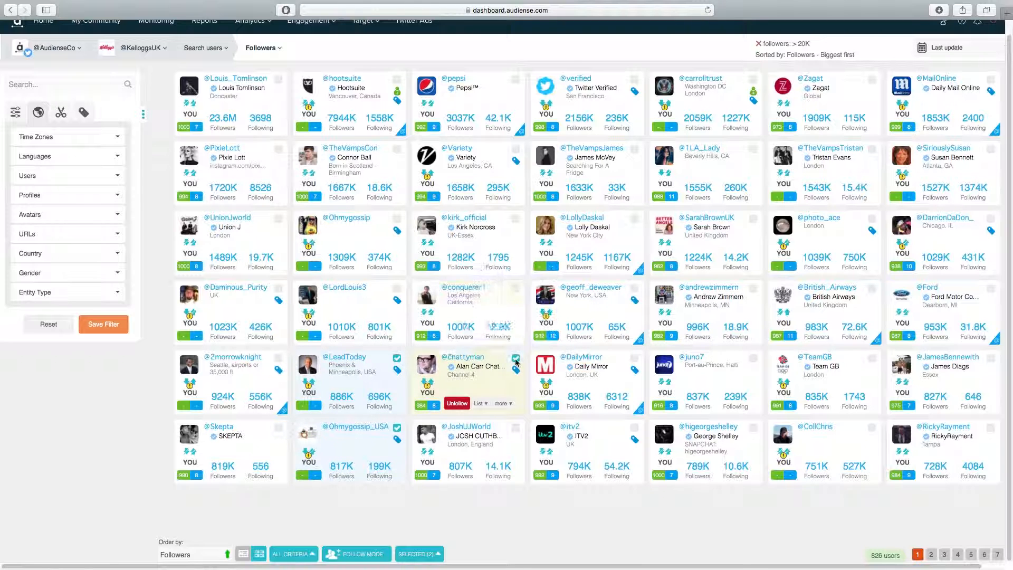
click(515, 289)
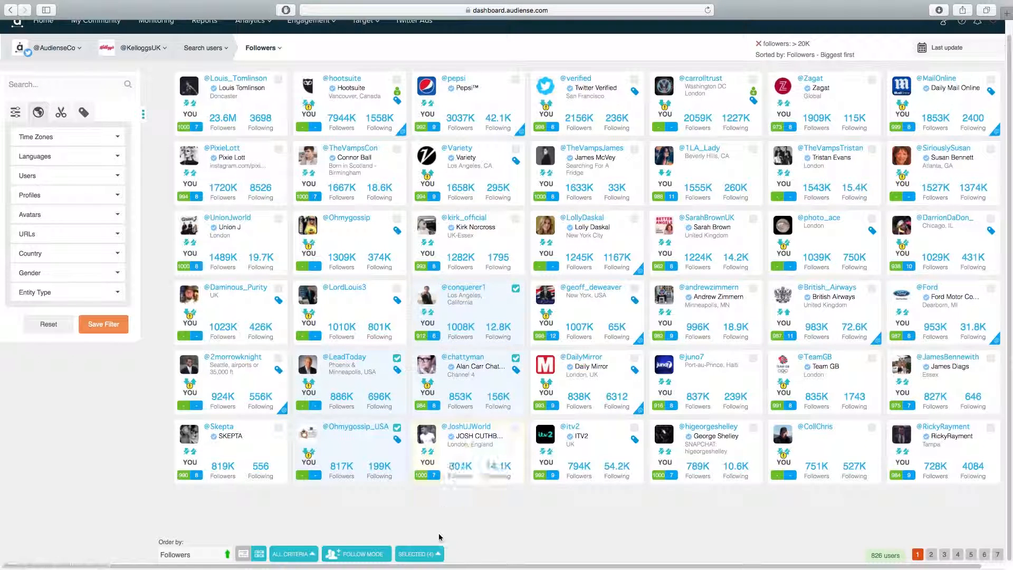
click(433, 554)
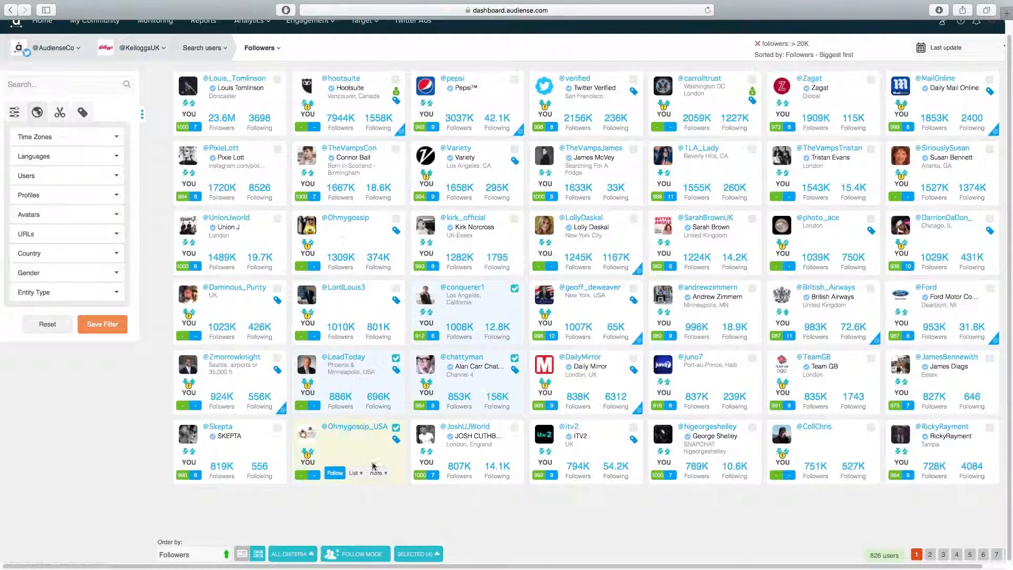
- Deselect the four chosen follower cards and check the actions for selected users
click(397, 431)
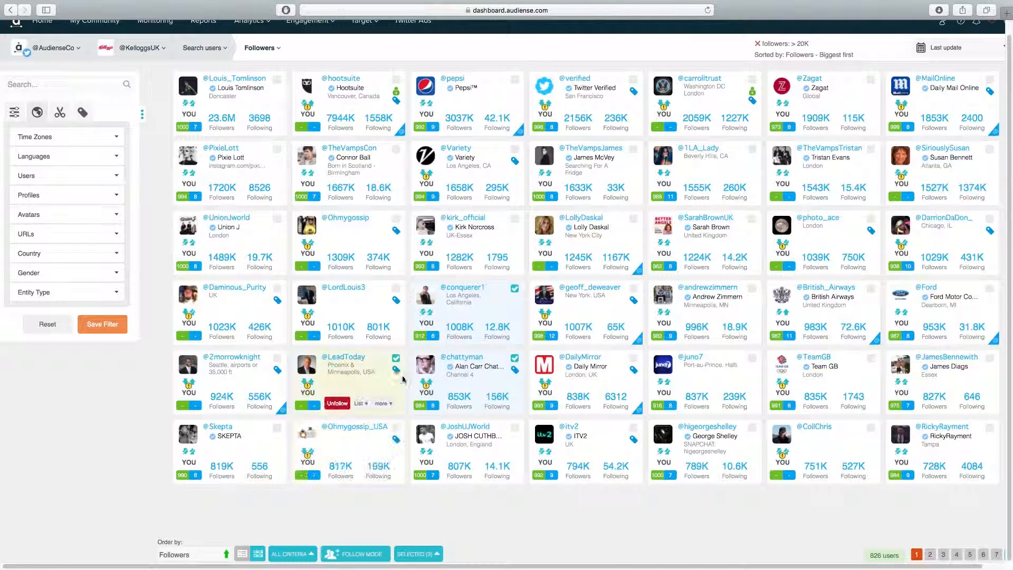
click(397, 360)
click(514, 359)
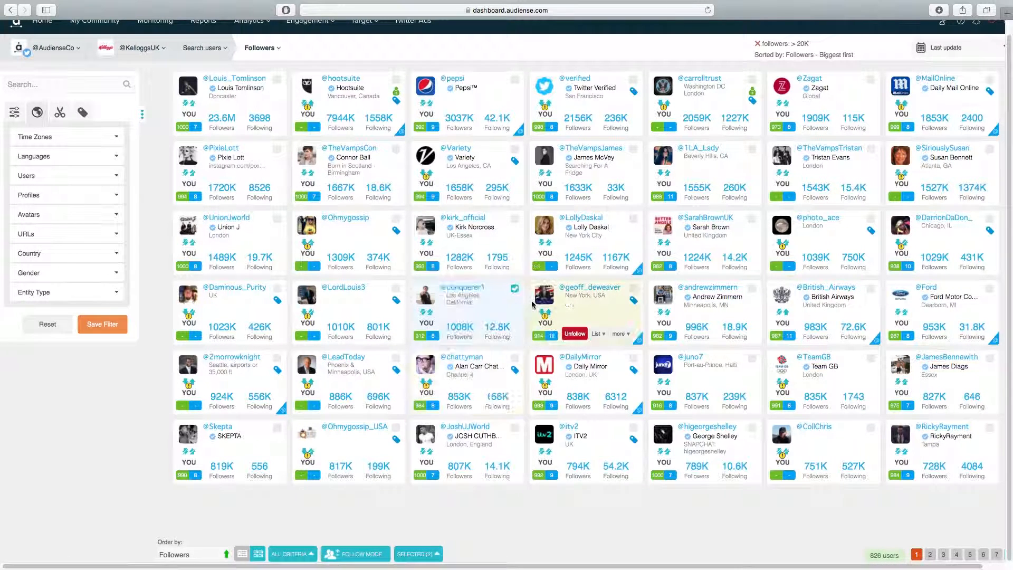
click(514, 289)
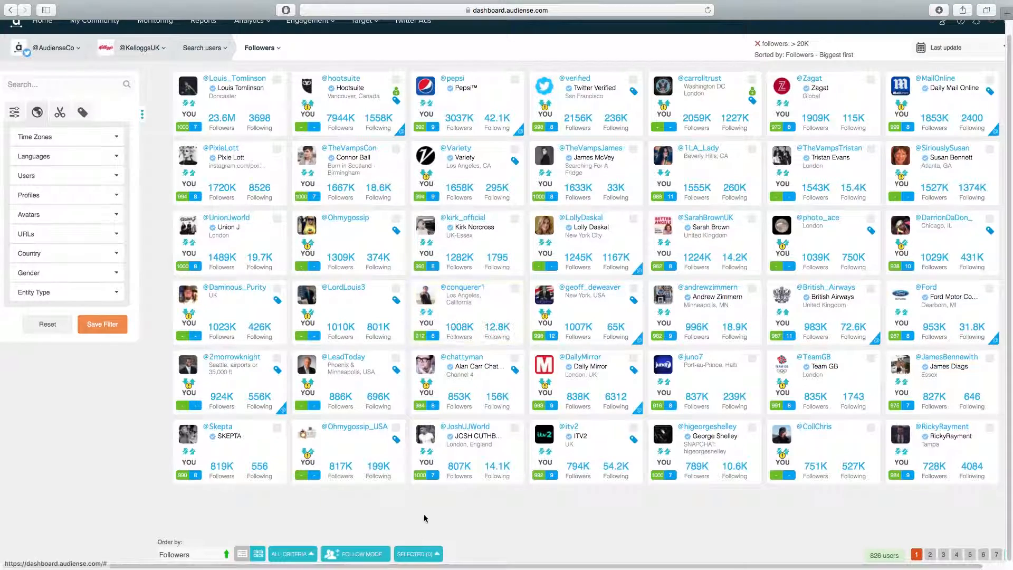
click(418, 554)
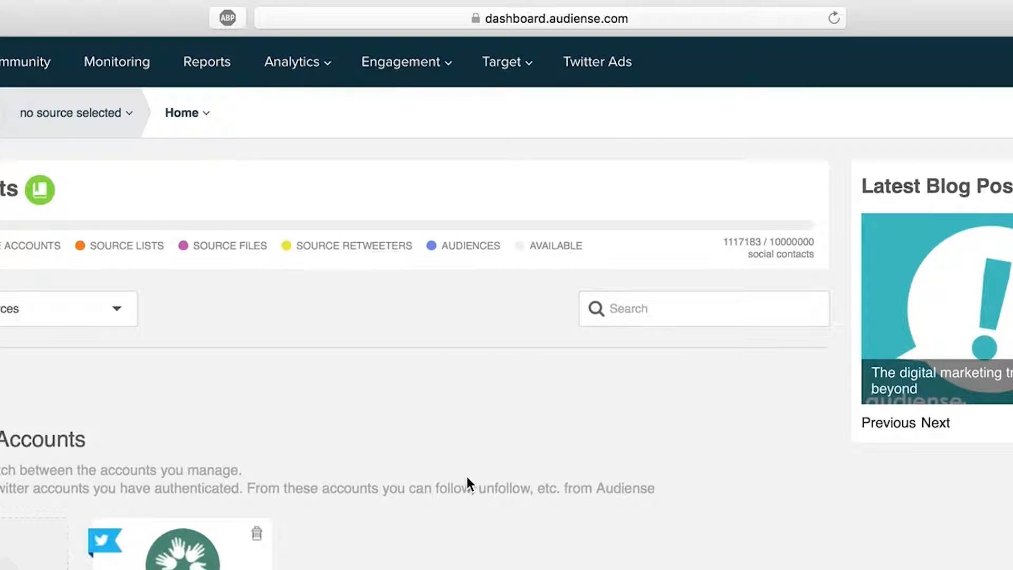
- Start a new Static Audience in the Audience Manager and enter "Tes" as its name
click(509, 79)
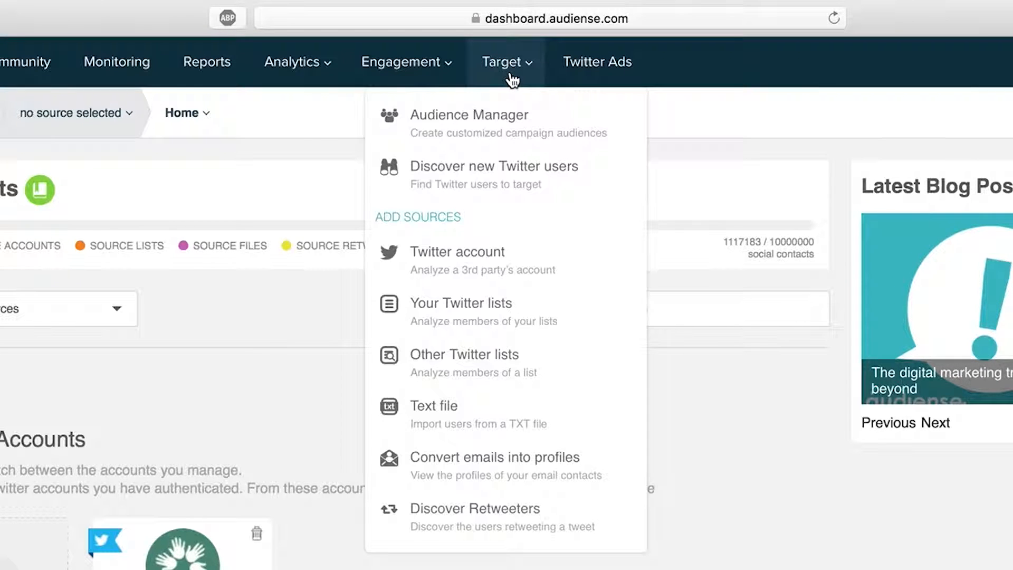
click(496, 135)
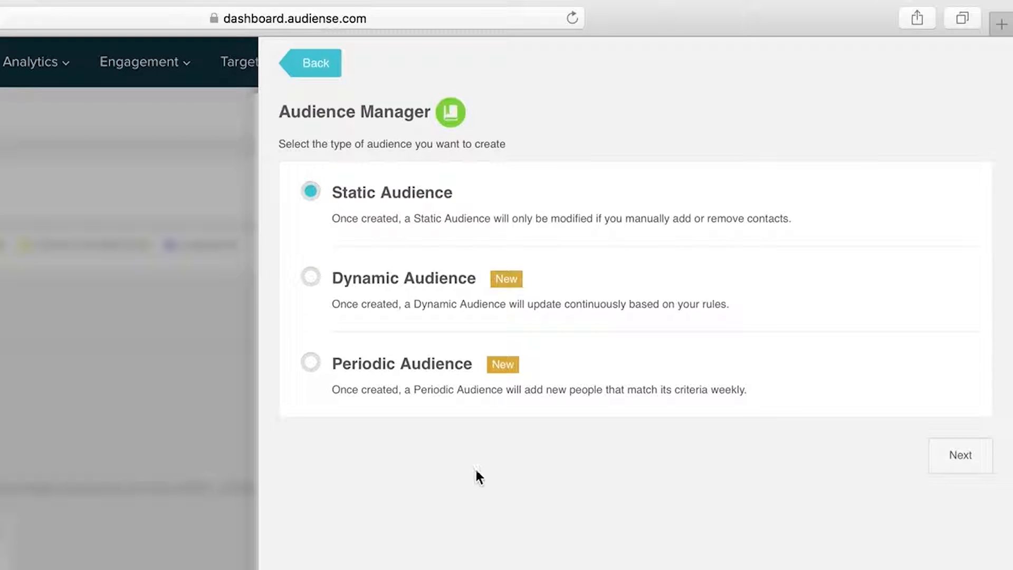
click(960, 458)
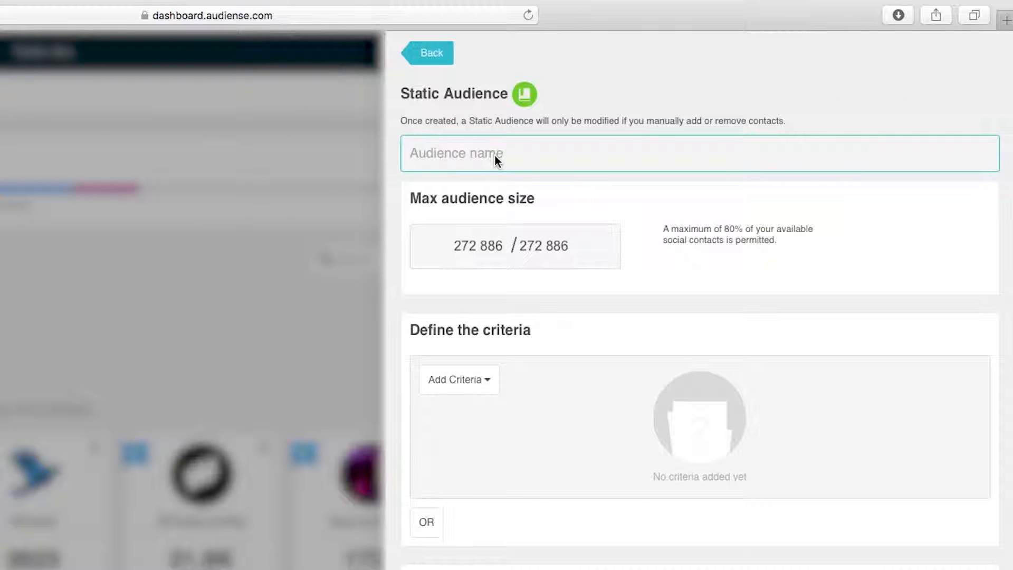
text(Tes)
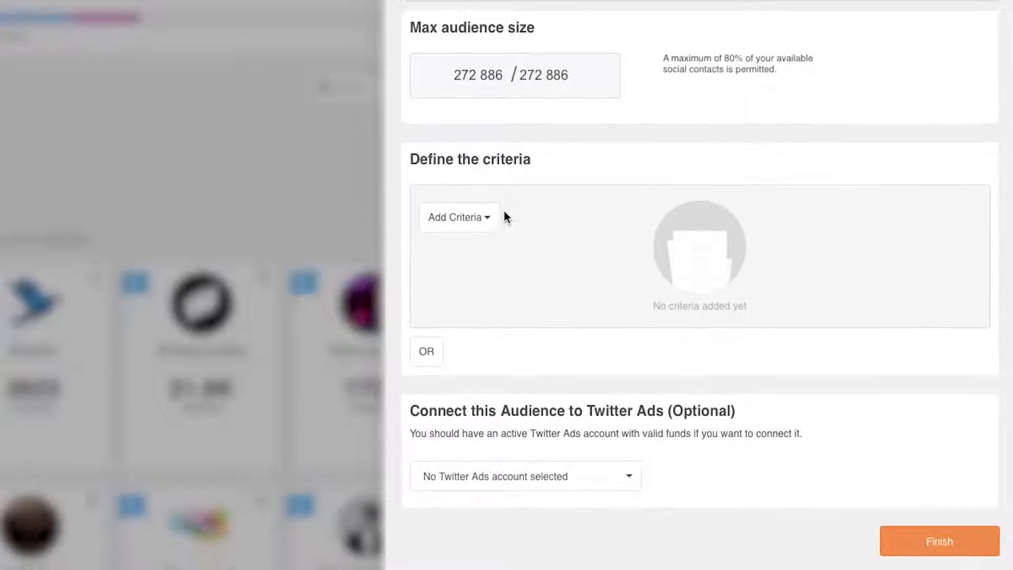
- Add a Twitter Profile criterion where Bio contains any of Journalist, media broadcaster or broadcasting
click(480, 182)
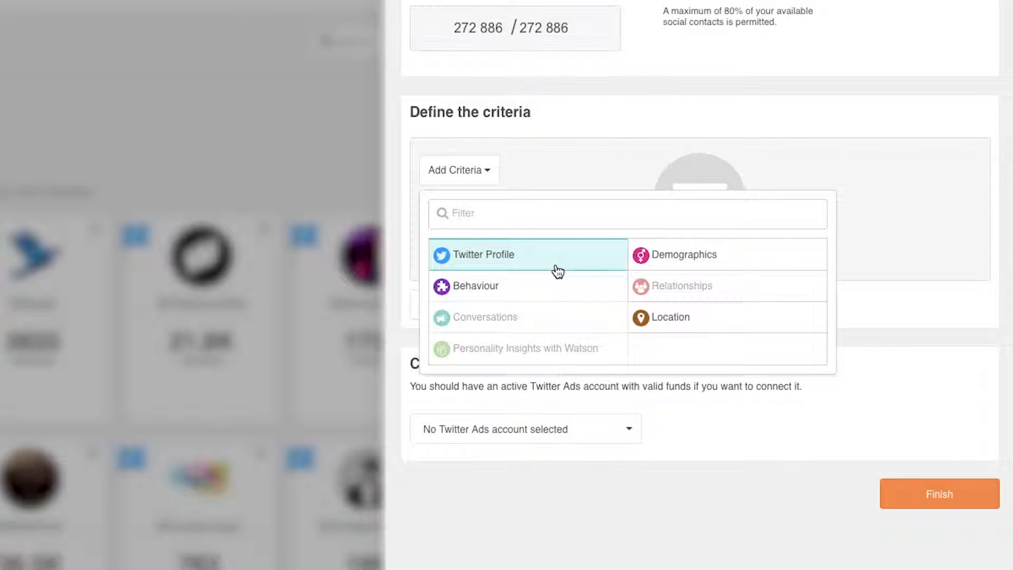
click(558, 270)
click(541, 170)
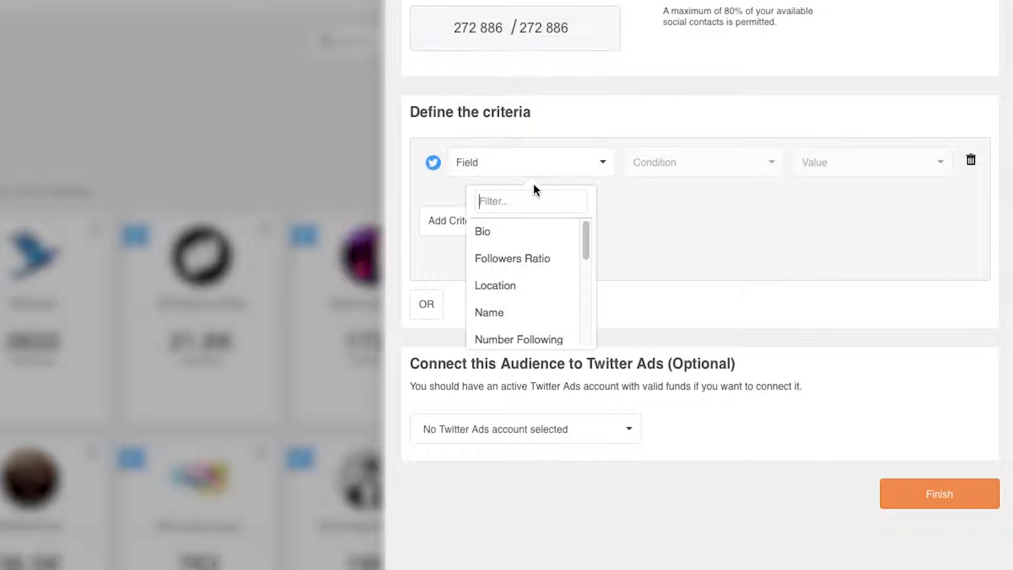
click(510, 240)
click(857, 179)
text(Journalist)
key(Return)
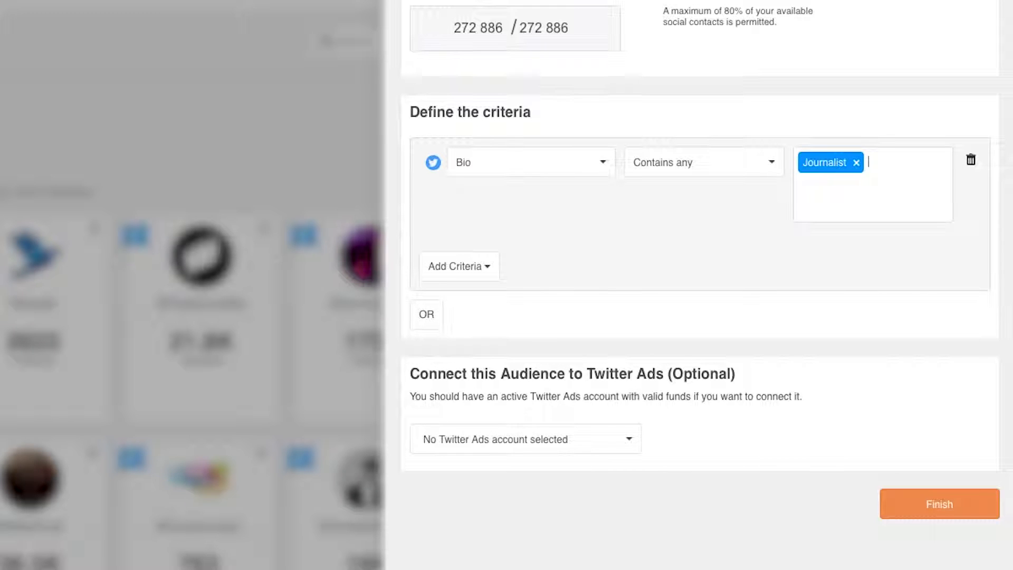
text(media broadcaster)
key(Return)
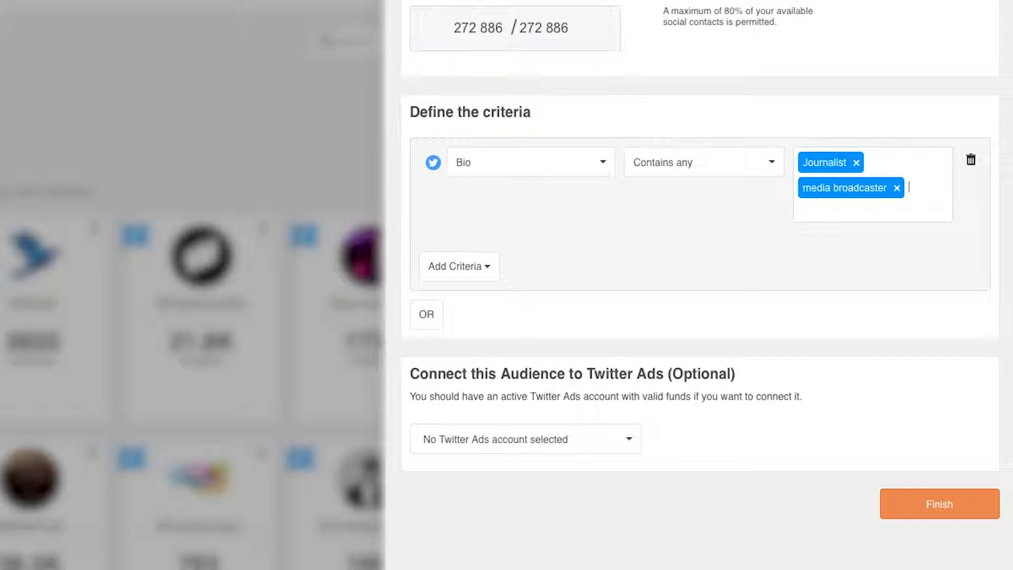
text(broadcasting)
key(Return)
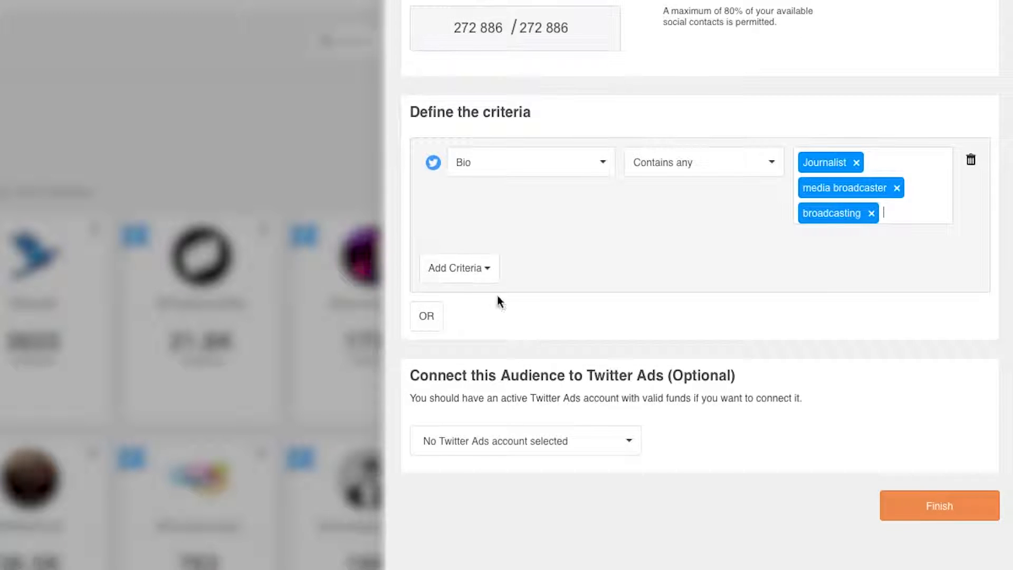
- Add a Location criterion that matches the city City of London, England, United Kingdom
click(475, 273)
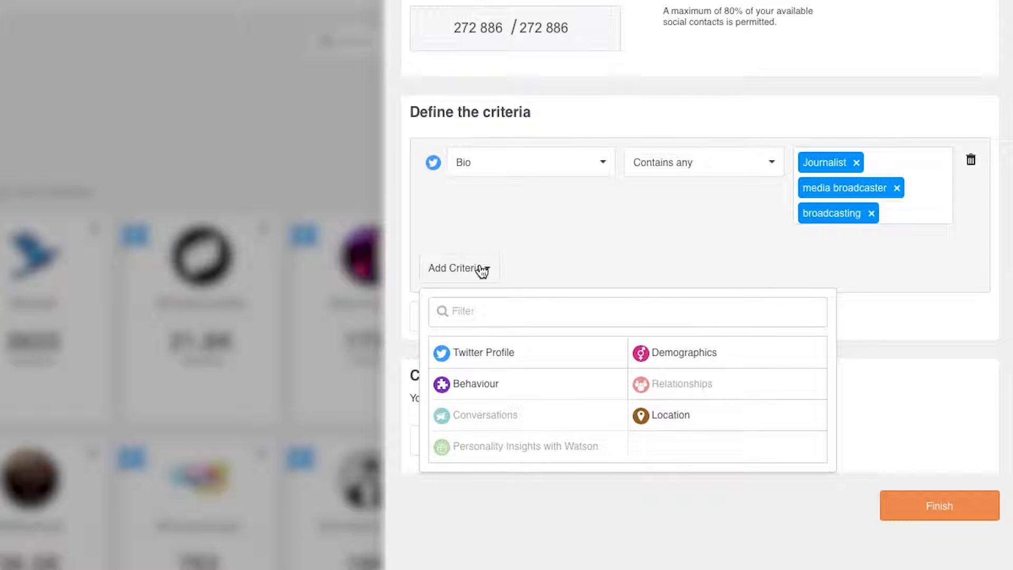
click(723, 421)
click(846, 284)
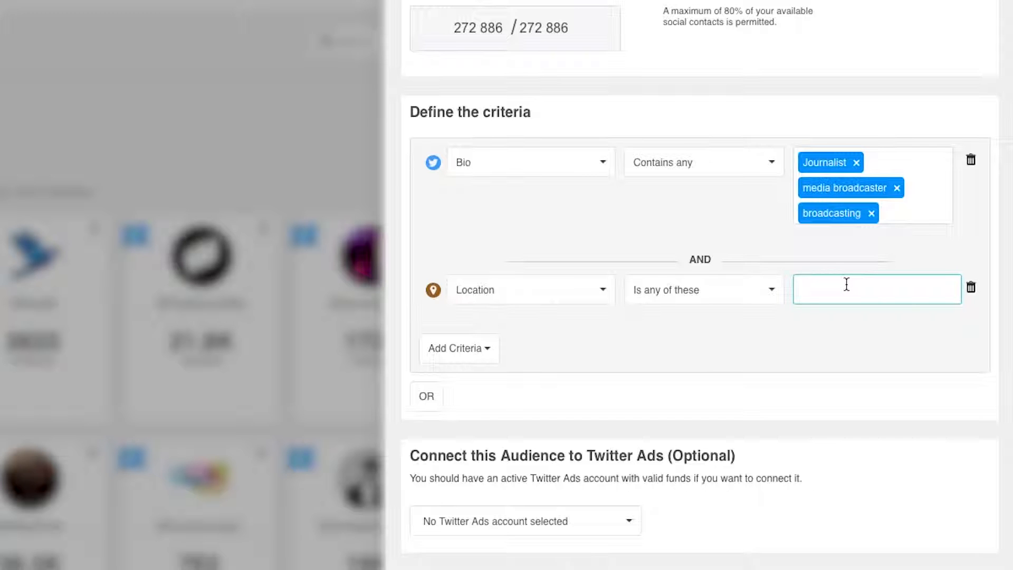
text(london)
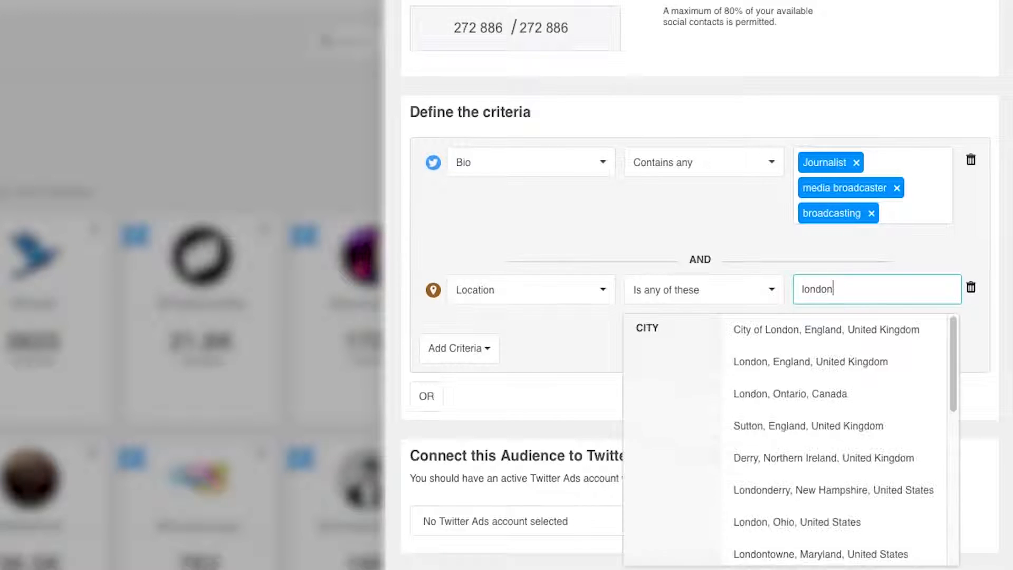
click(854, 331)
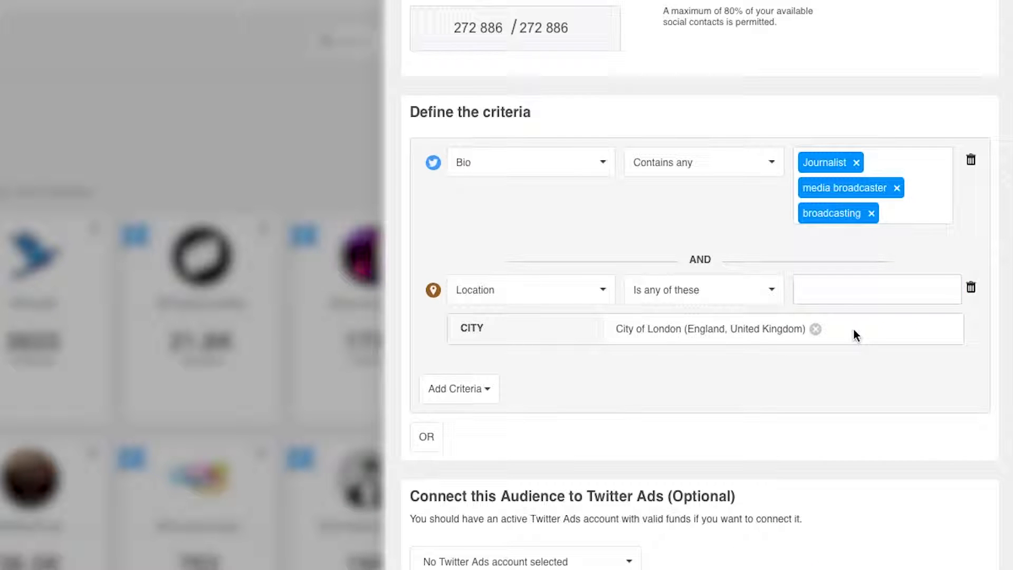
- Delete the Location criterion from the audience definition
scroll(572, 412, down, 2)
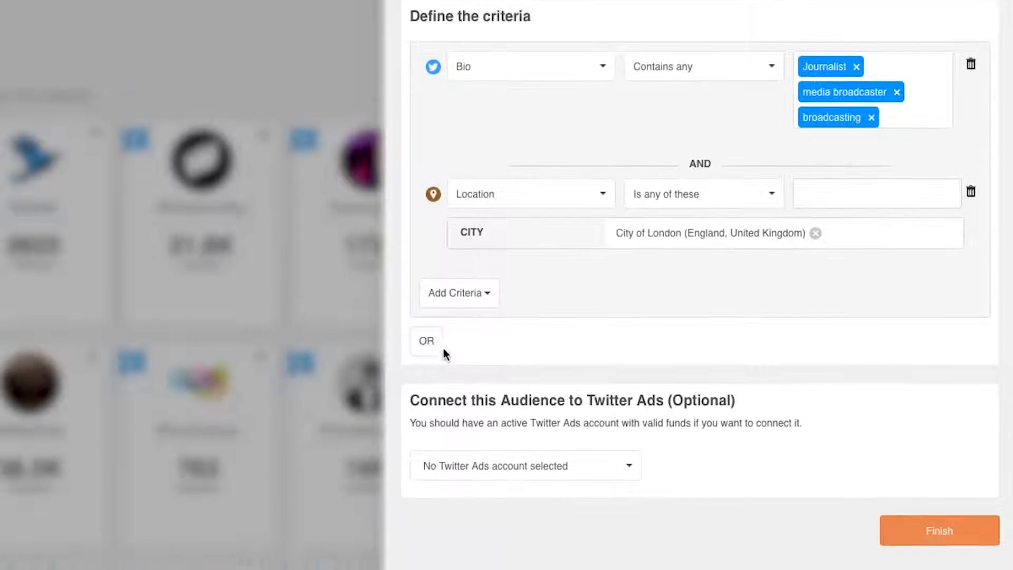
scroll(450, 354, down, 1)
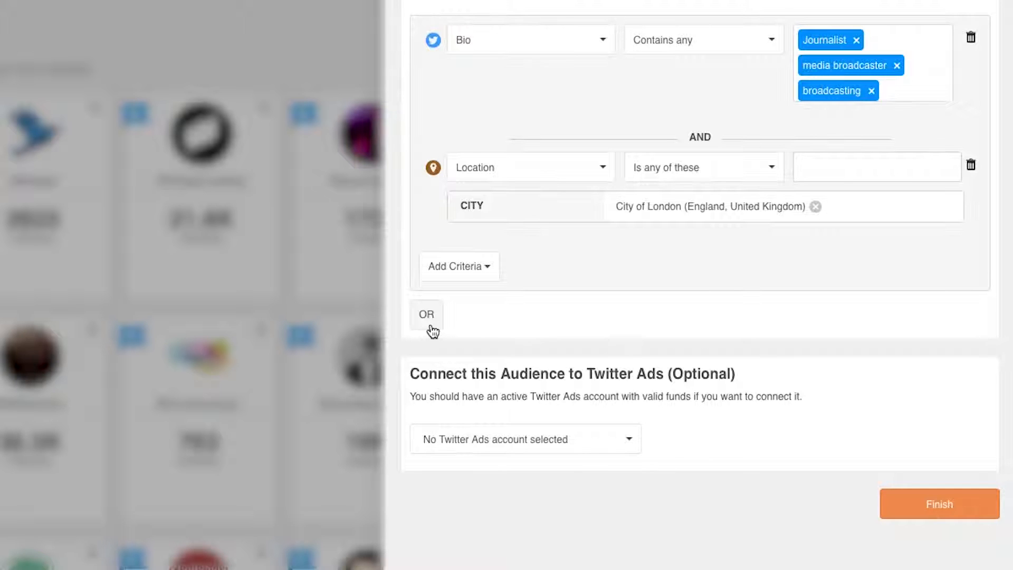
click(971, 165)
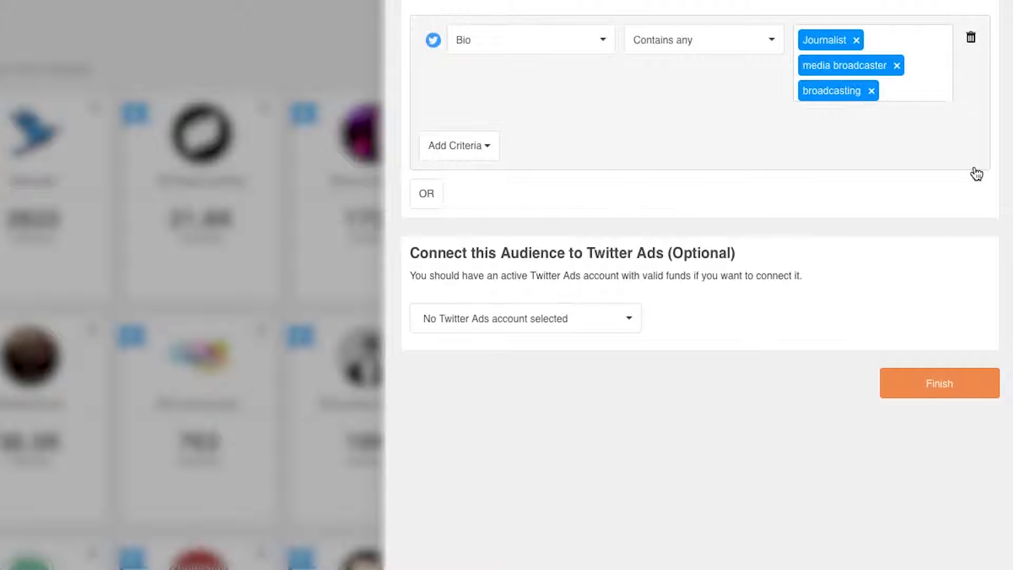
- Check which Twitter Ads accounts can be connected to the audience without choosing one
click(632, 323)
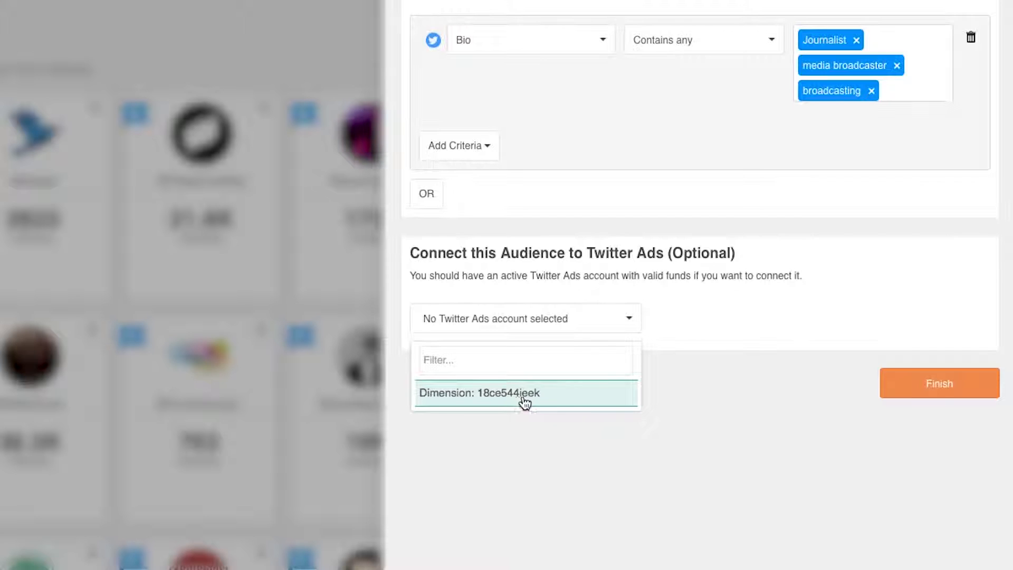
click(707, 293)
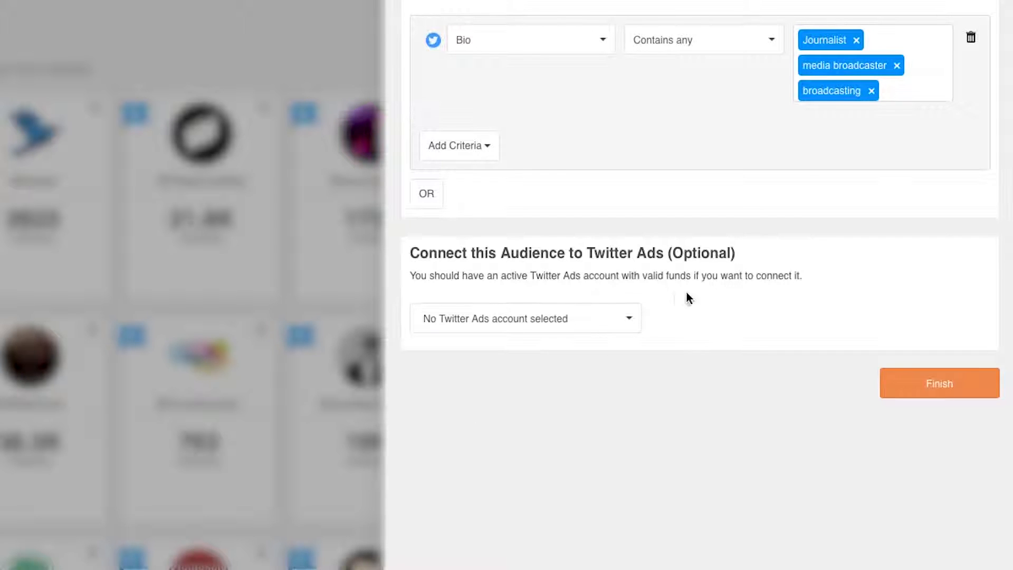